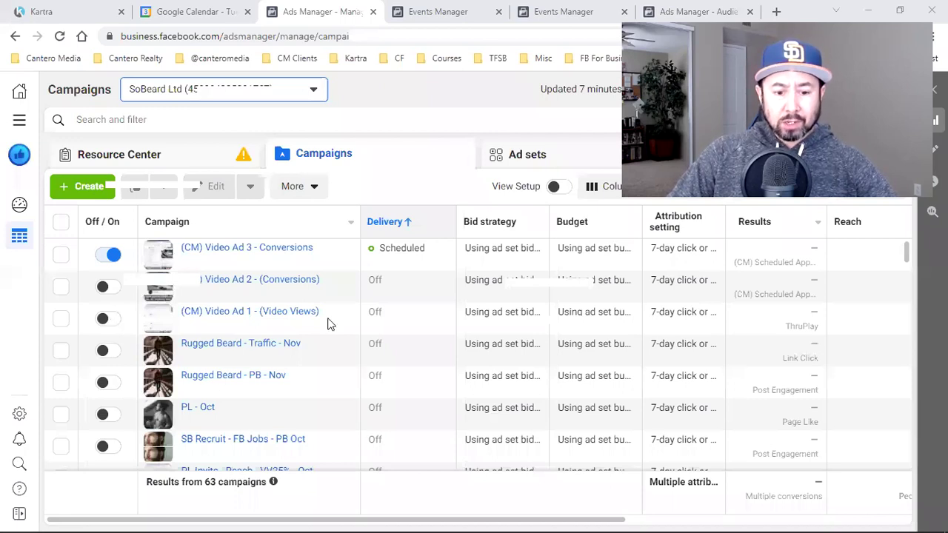
- Switch to Kartra, log in with the prefilled credentials, and show the account's pages
key("ctrl+1")
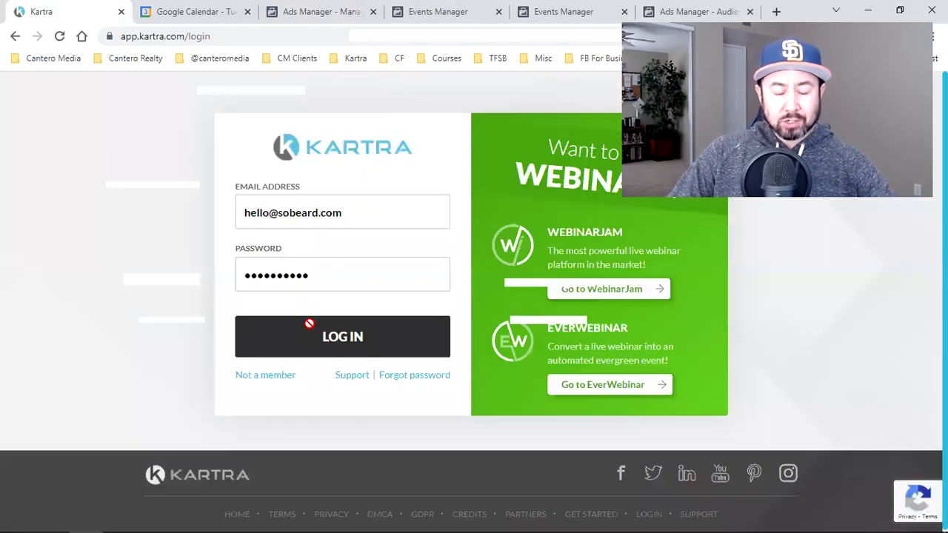
left_click(310, 323)
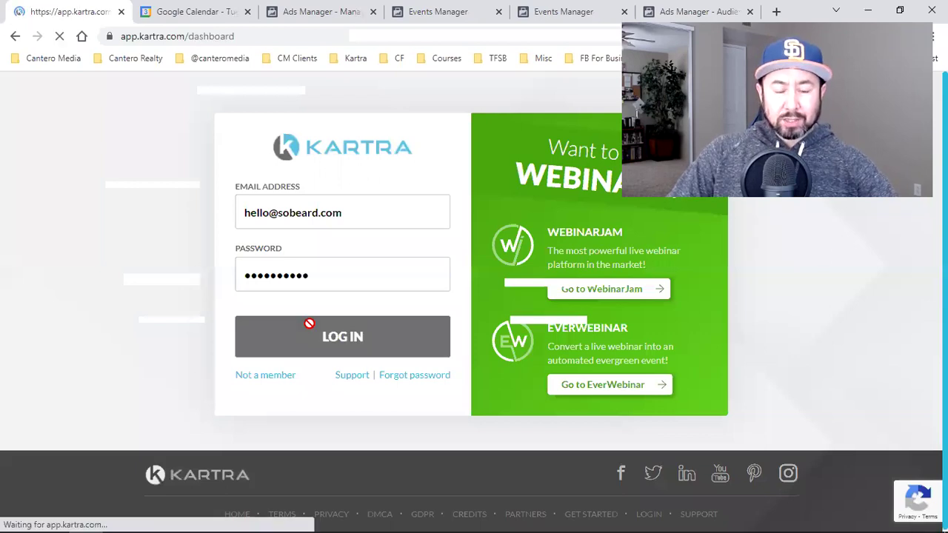
left_click(62, 228)
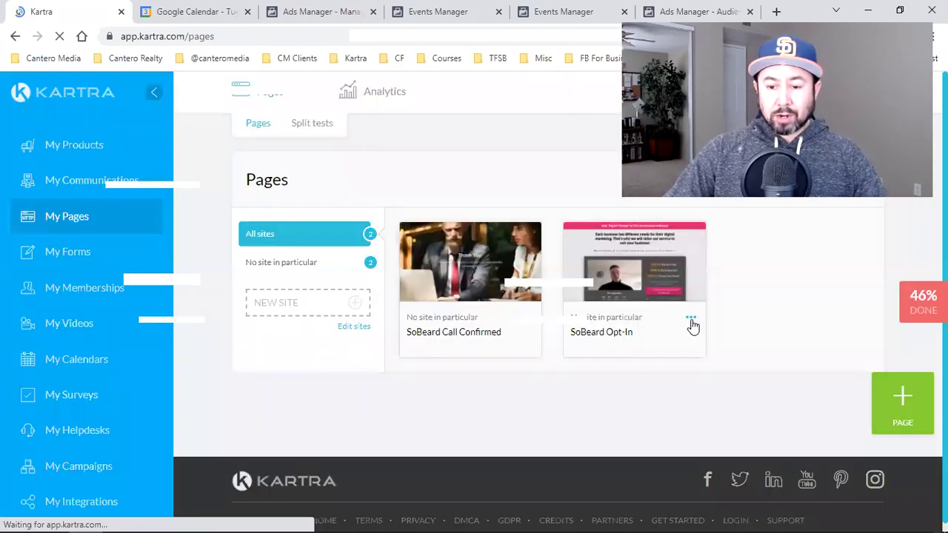
- Copy the published link of the SoBeard Opt-In page and load it in a new browser tab
left_click(440, 297)
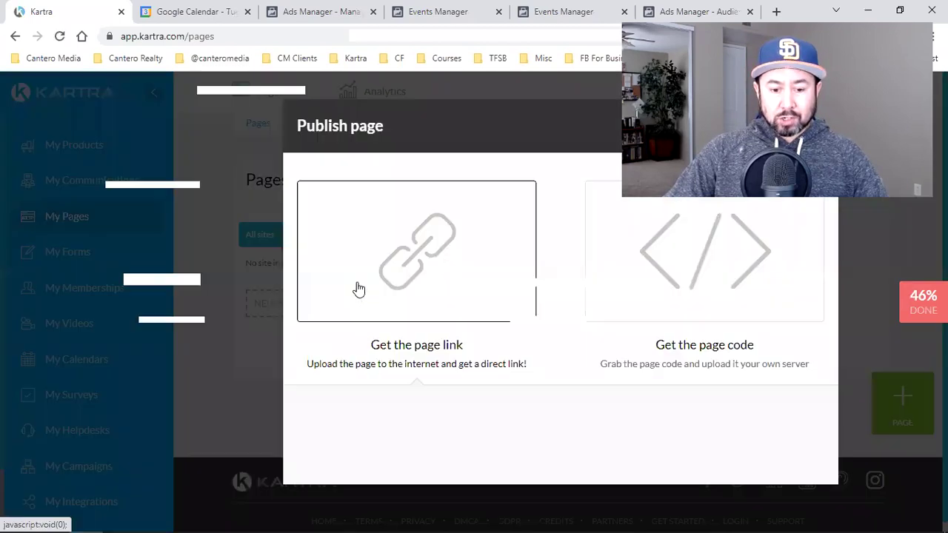
left_click(425, 365)
key("ctrl+c")
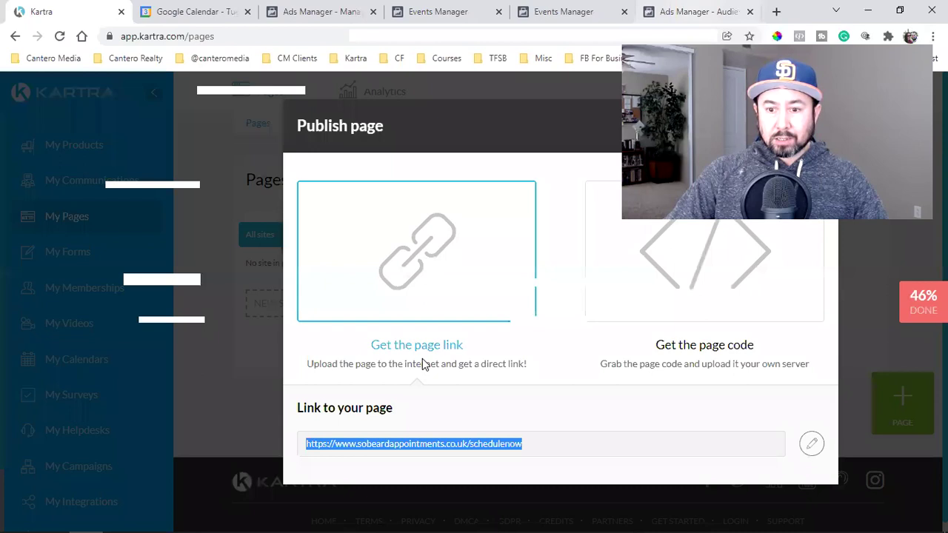
key("ctrl+t")
key("ctrl+v")
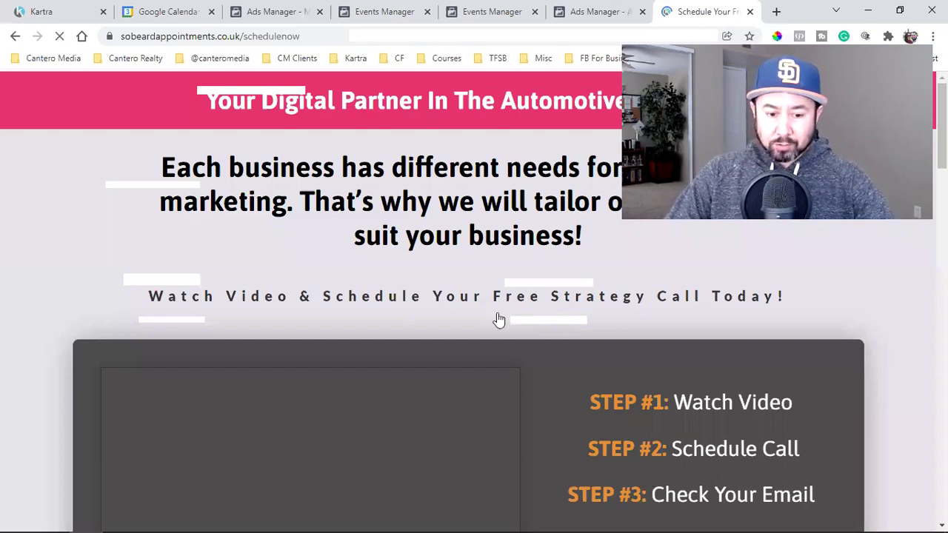
- Review the opt-in landing page's video, its strategy call booking calendar and its services section
scroll(297, 385, "down", 2)
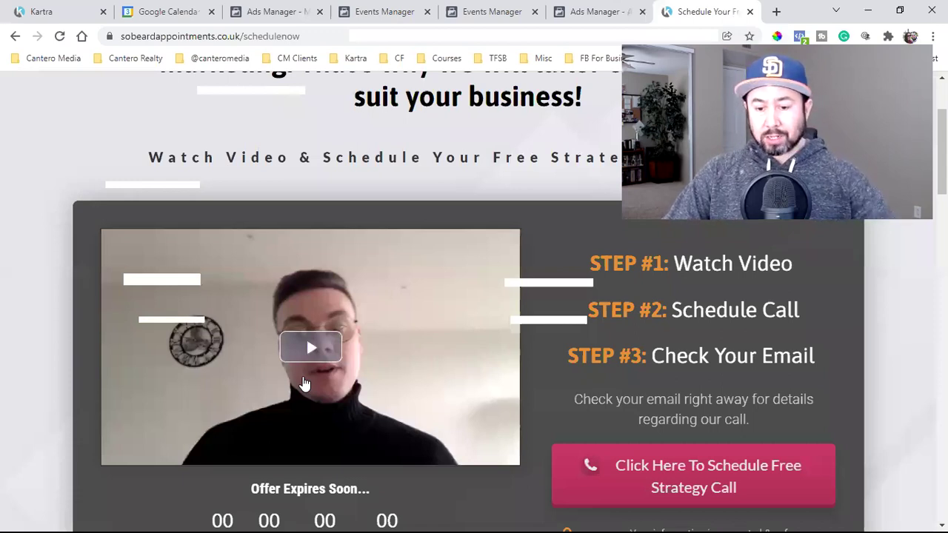
scroll(567, 348, "down", 2)
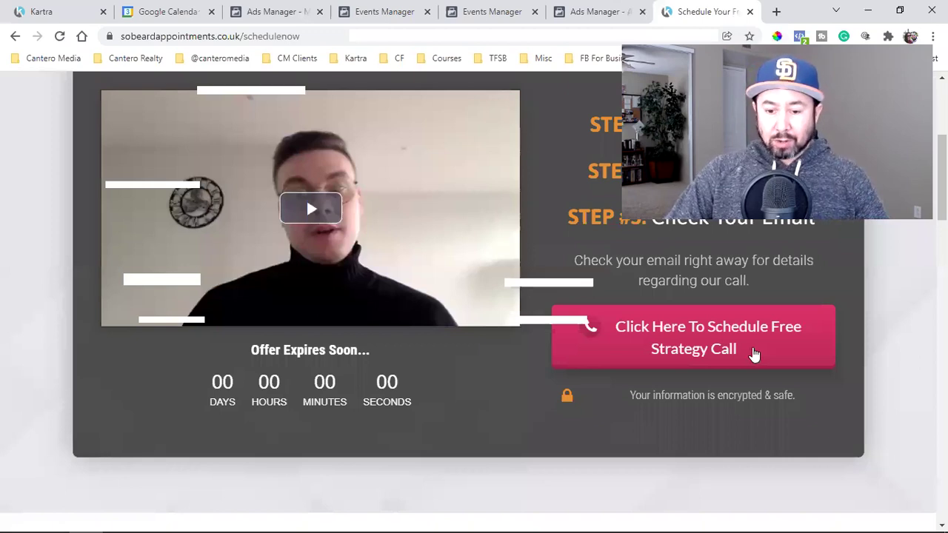
left_click(695, 353)
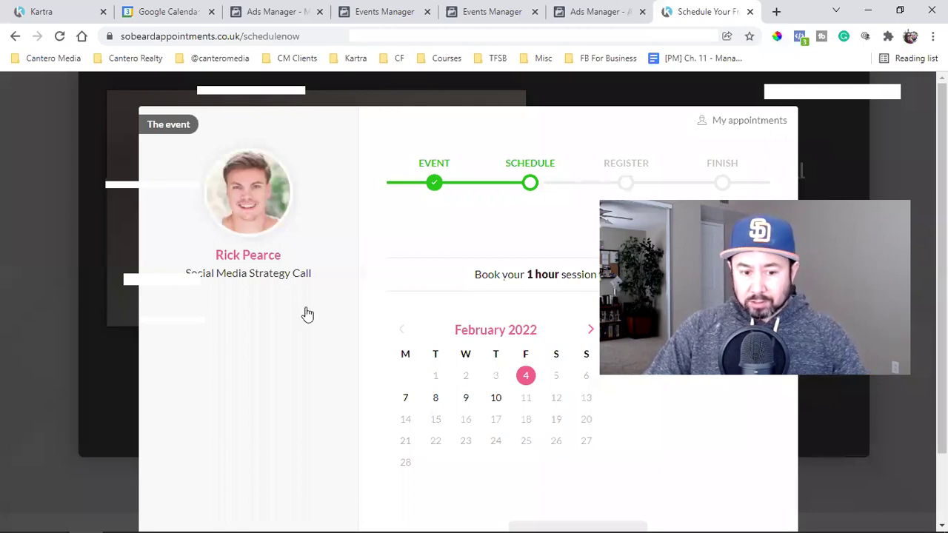
key("Escape")
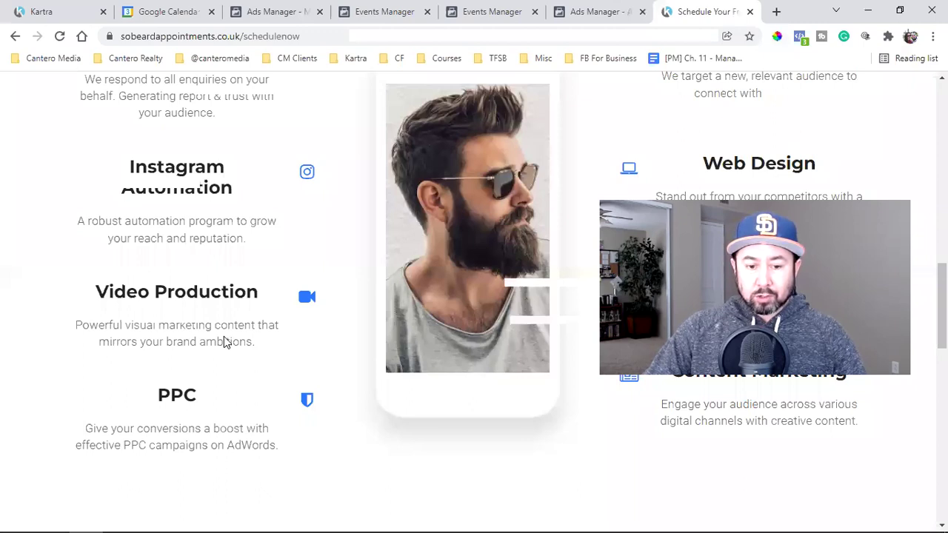
scroll(385, 319, "up", 7)
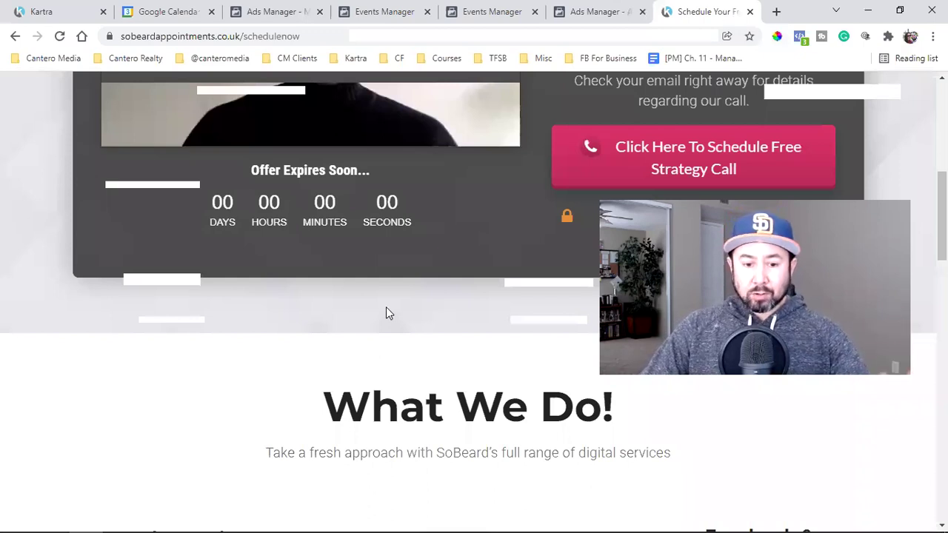
- Return to Ads Manager and examine the objectives available for a new auction campaign, leaving without creating one
left_click(295, 5)
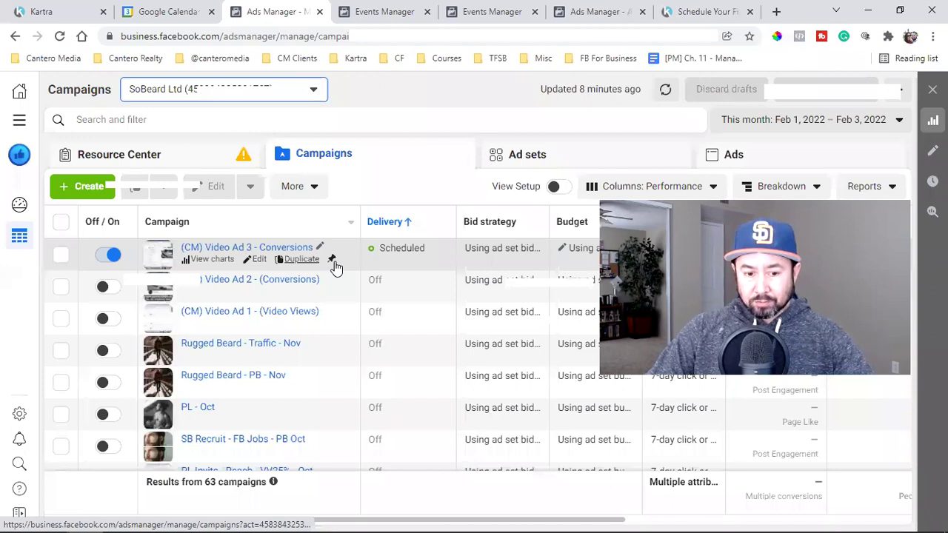
left_click(332, 263)
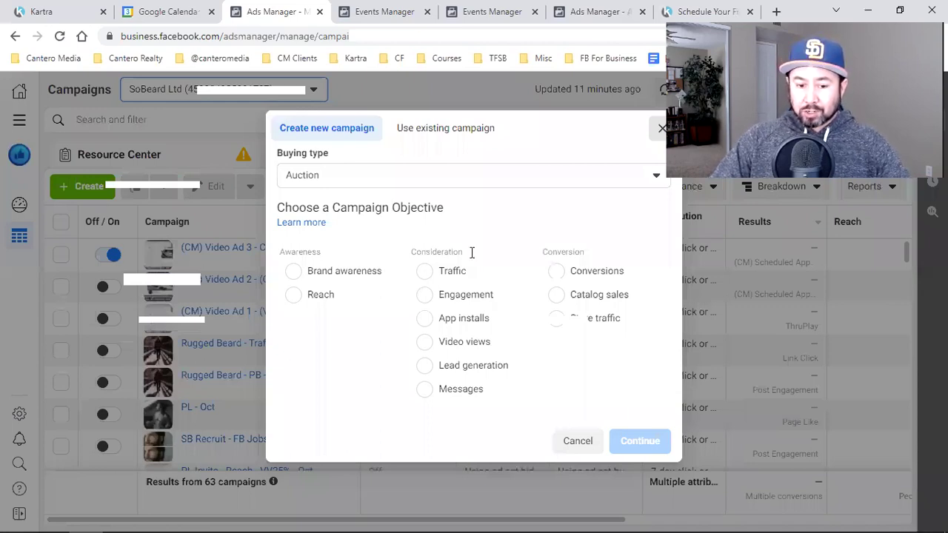
key("Escape")
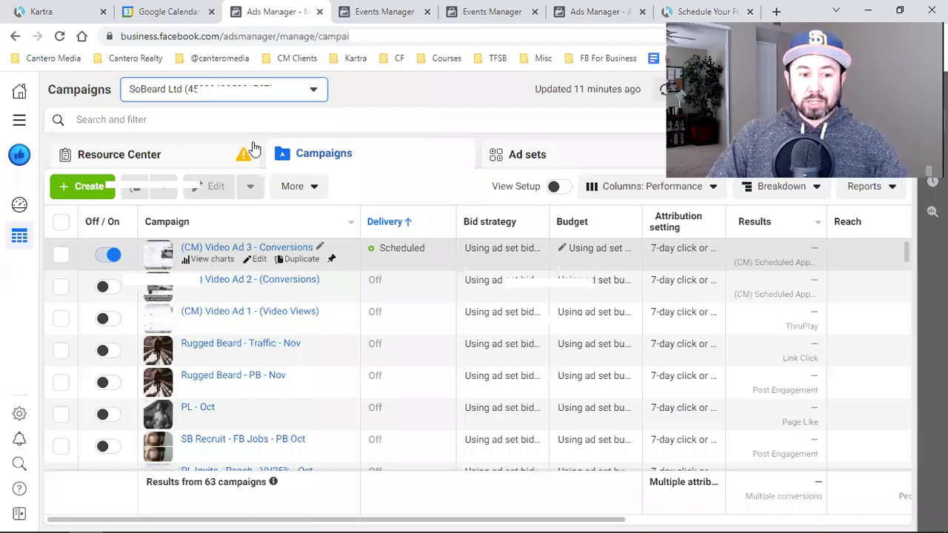
- Get the published link of the SoBeard Call Confirmed page from Kartra and load it in a new browser tab
left_click(45, 11)
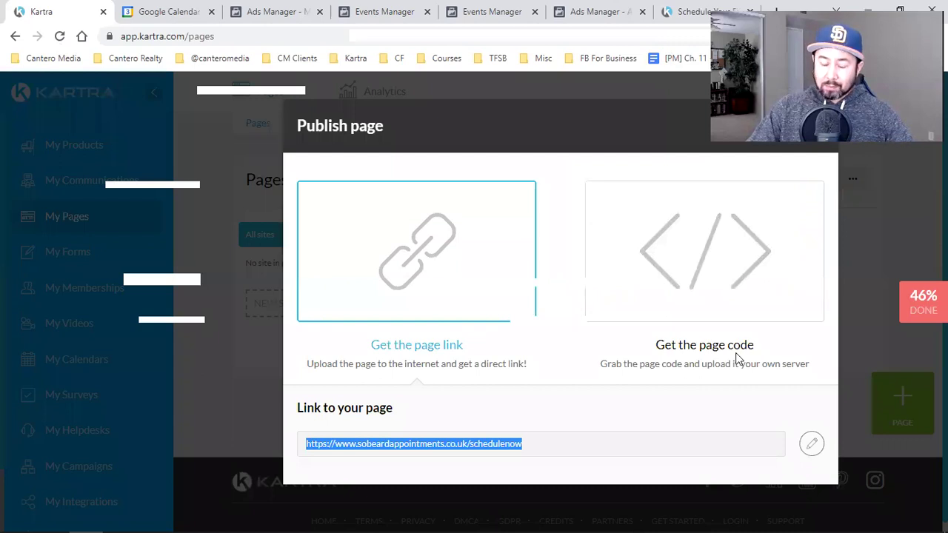
key("ctrl+shift+Tab")
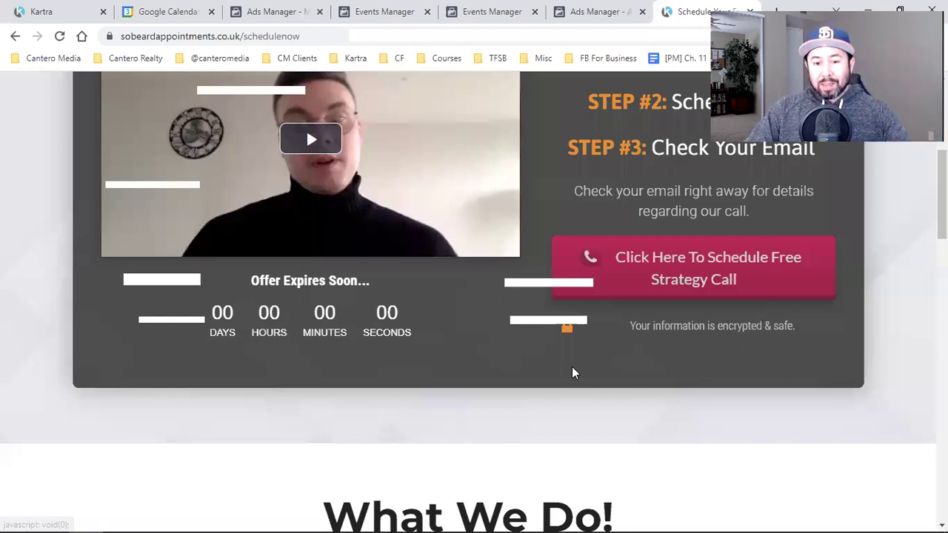
left_click(20, 7)
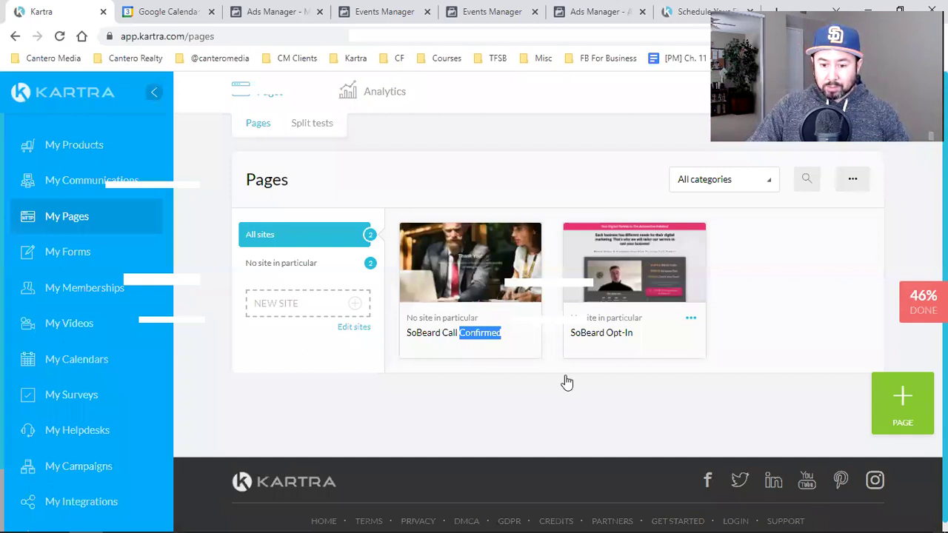
left_click(520, 294)
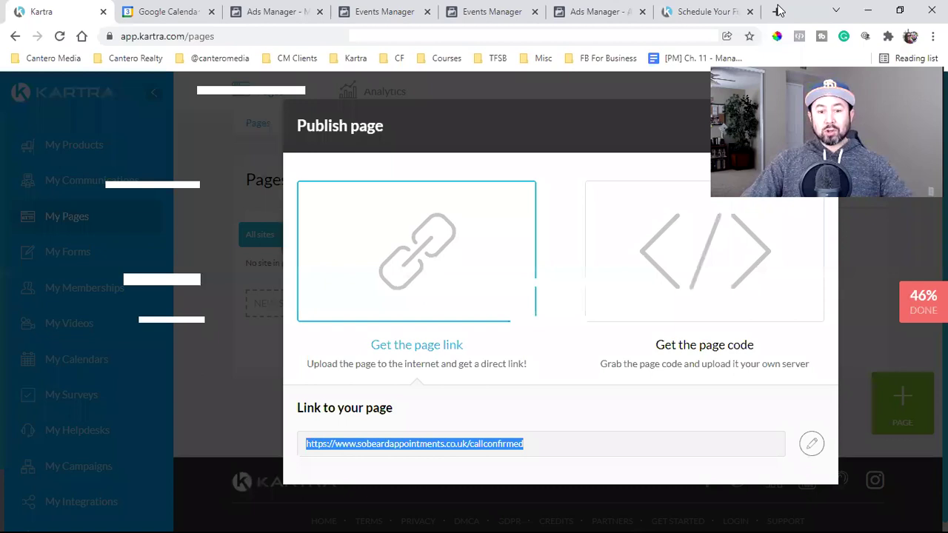
left_click(777, 11)
type("https://www.sobeardappointments.co.uk/callconfirmed")
key("Return")
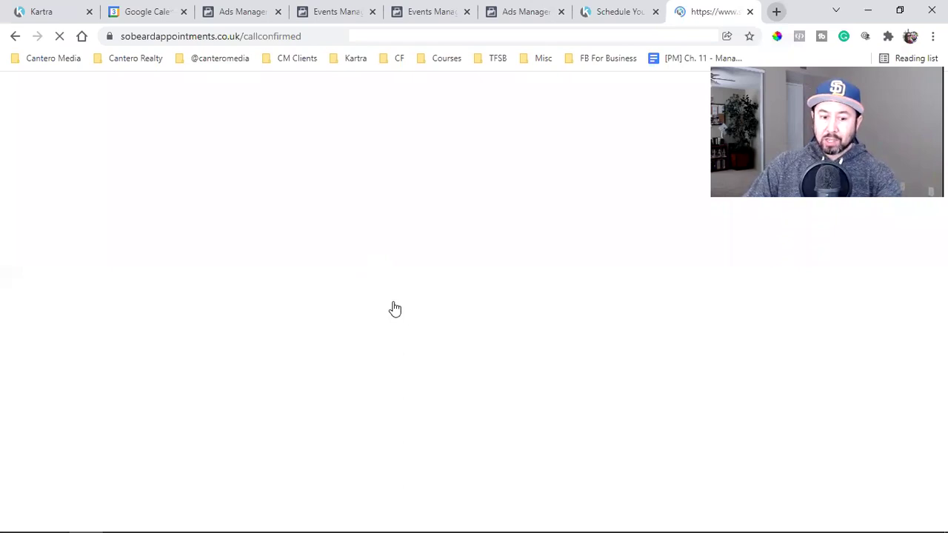
- Check the custom conversions in Events Manager against the call confirmed page's URL, and close the custom conversions page
key("ctrl+5")
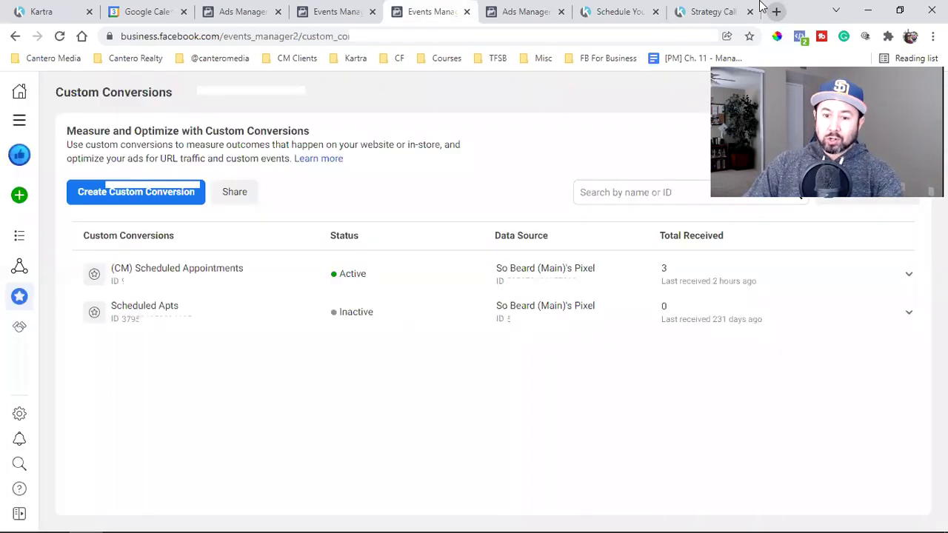
left_click(689, 6)
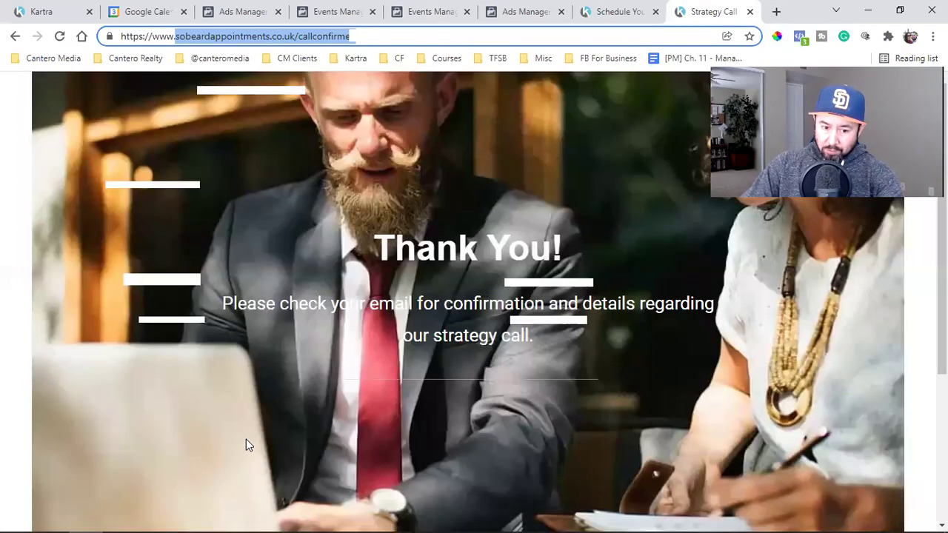
left_click(62, 36)
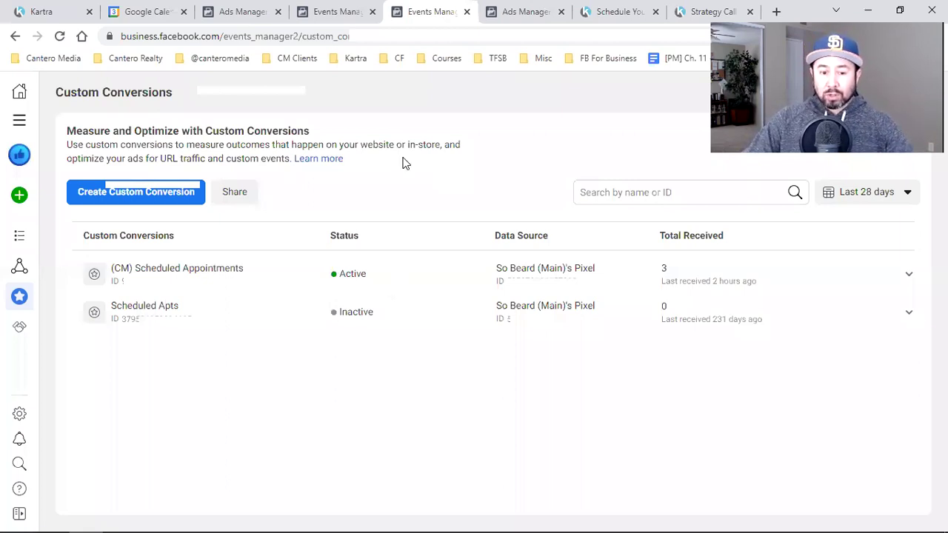
key("ctrl+w")
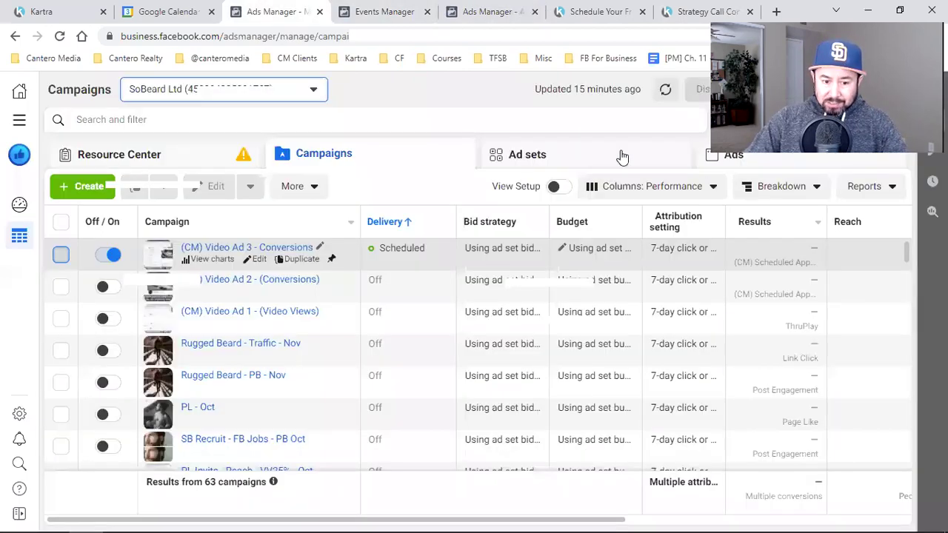
- View the ad sets and ads of the (CM) Video Ad 3 - Conversions campaign, and close the Audience page
left_click(622, 157)
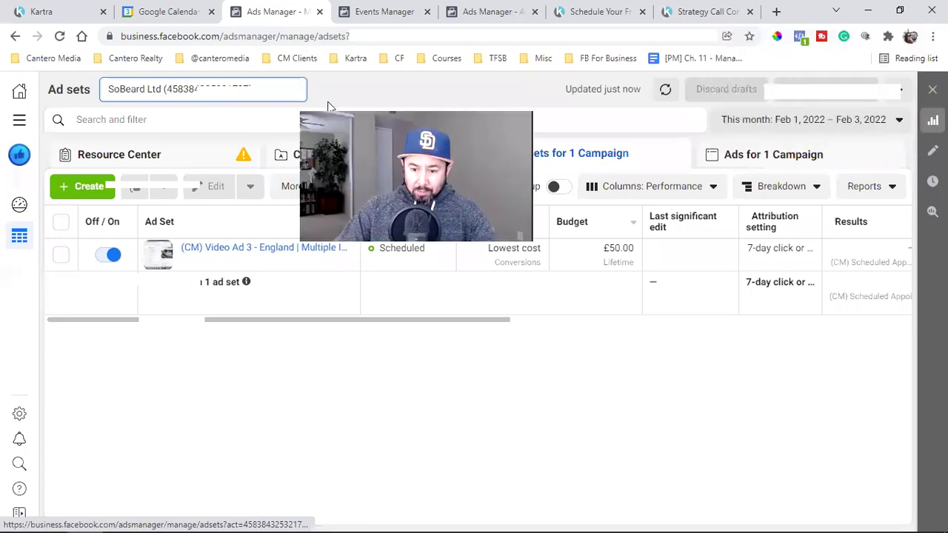
left_click(803, 153)
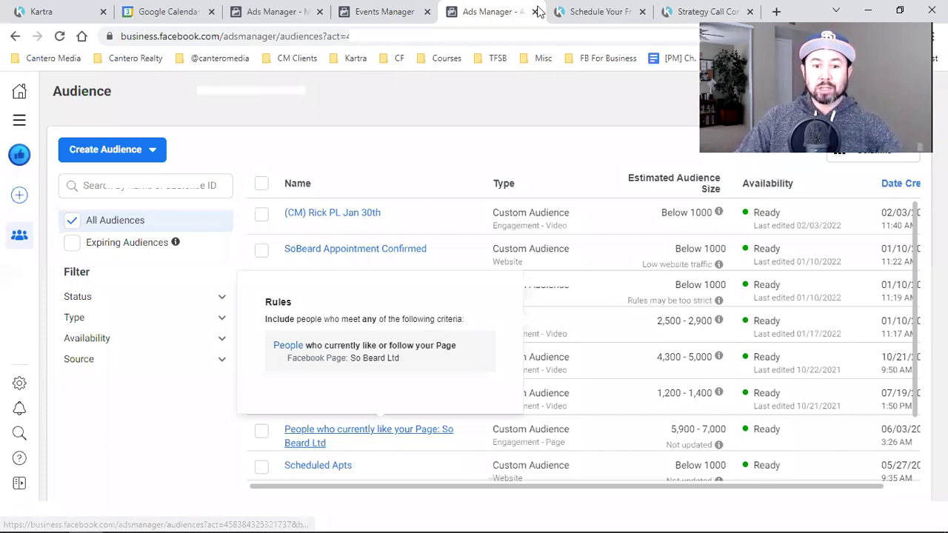
key("ctrl+w")
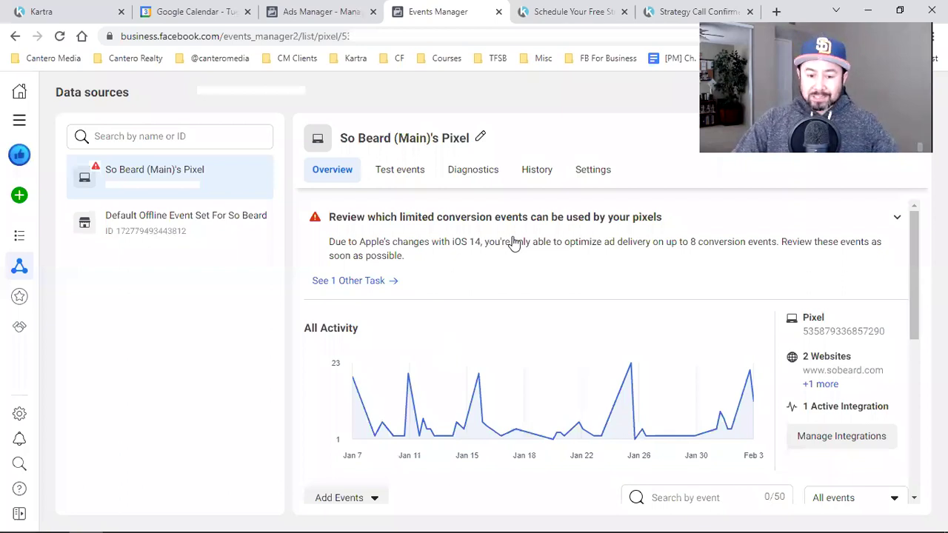
- From the pixel's Aggregated Event Measurement, open the web event configuration of sobeardappointments.co.uk for editing
scroll(541, 348, "down", 3)
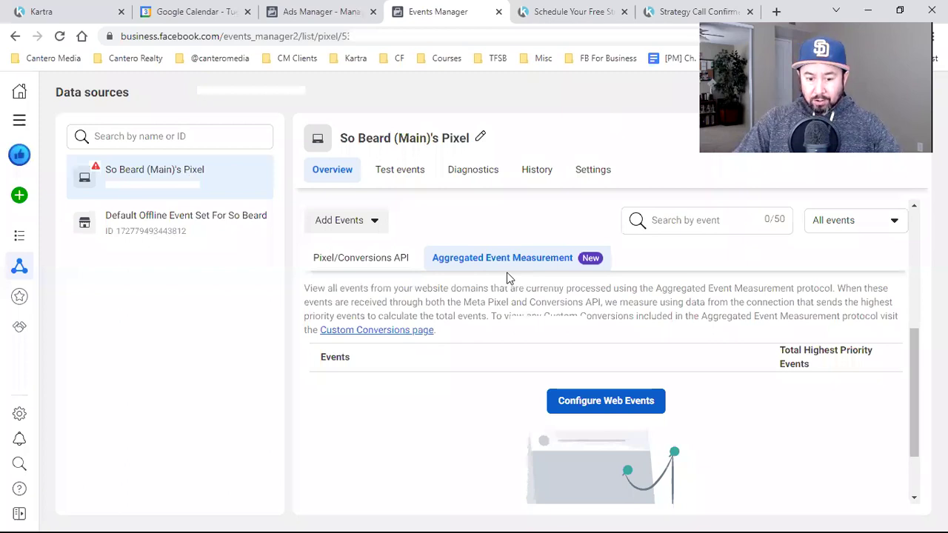
scroll(593, 303, "up", 3)
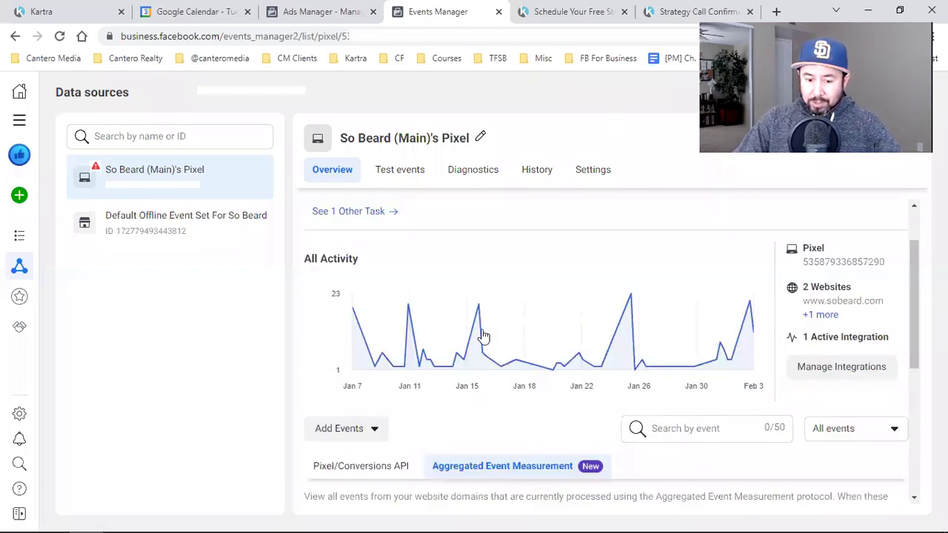
scroll(609, 409, "down", 3)
left_click(590, 408)
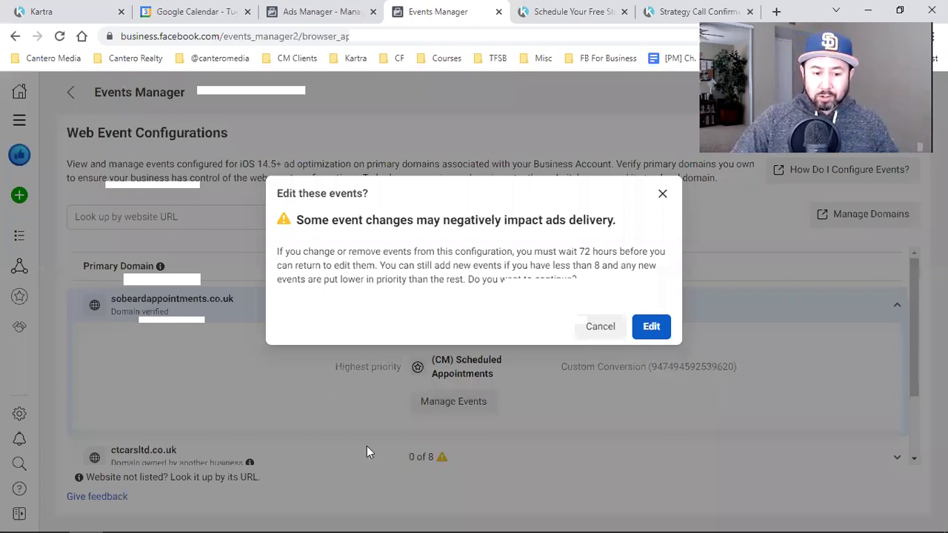
key("Return")
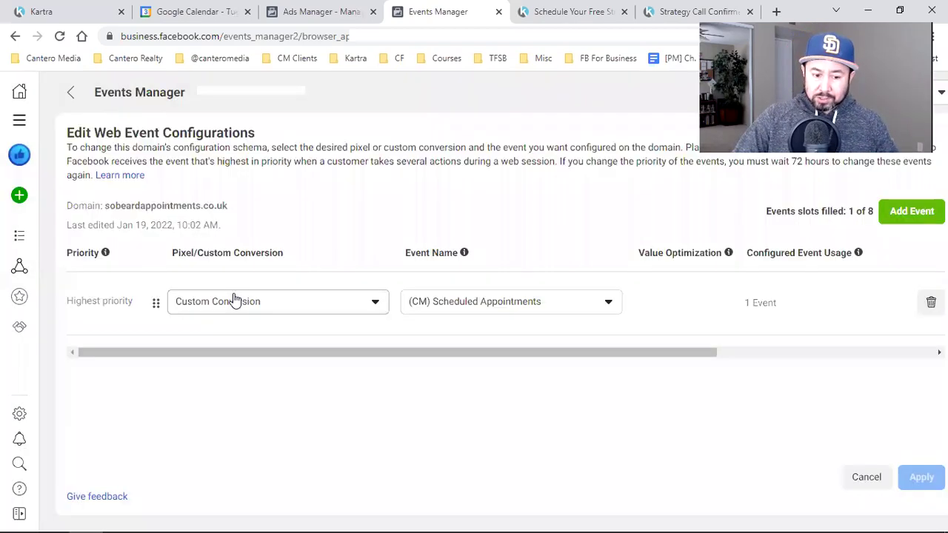
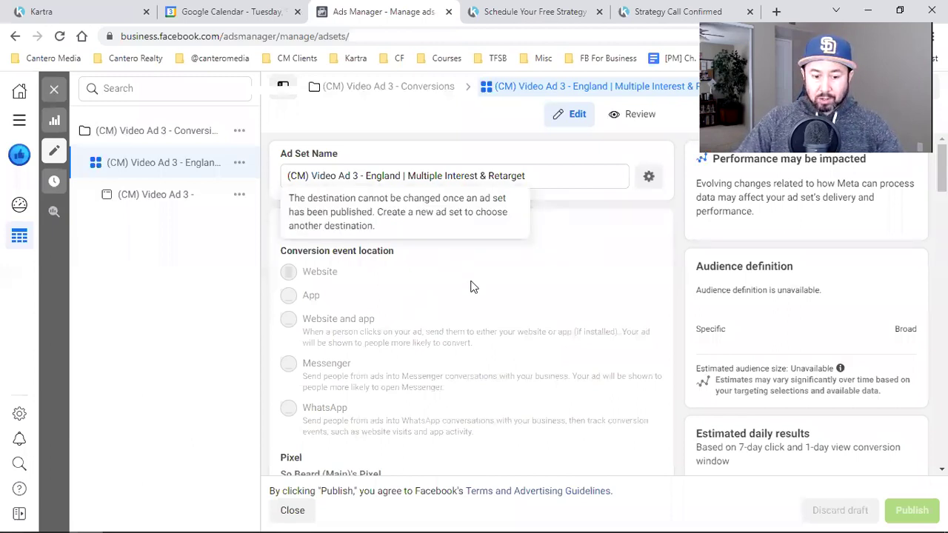
- Check the Video Ad 3 ad set's pixel and conversion event, and preview its ad in the Facebook Desktop News Feed
scroll(314, 285, "down", 3)
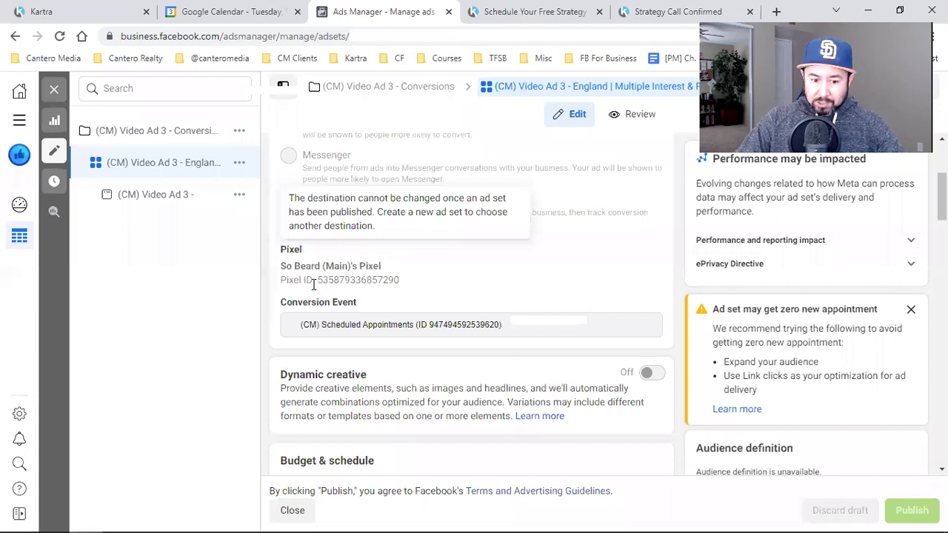
scroll(386, 266, "down", 1)
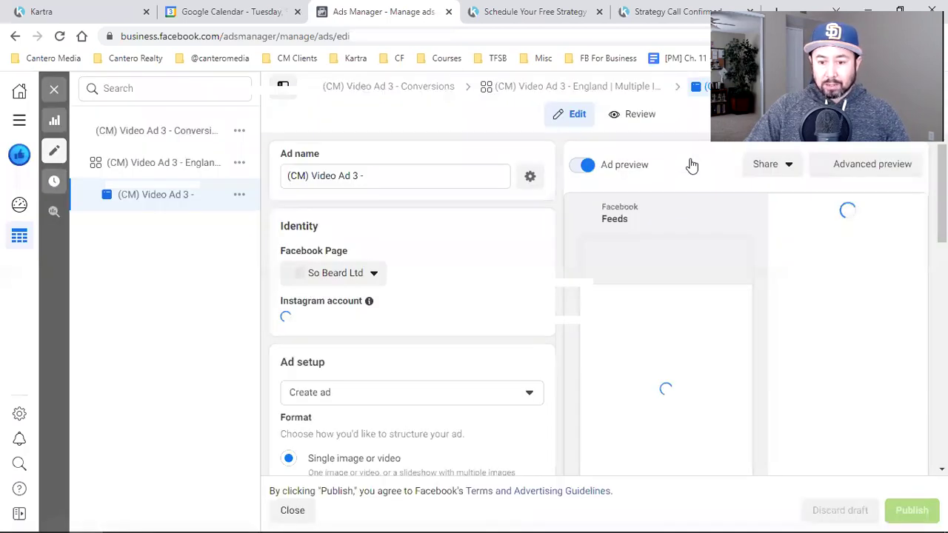
left_click(786, 169)
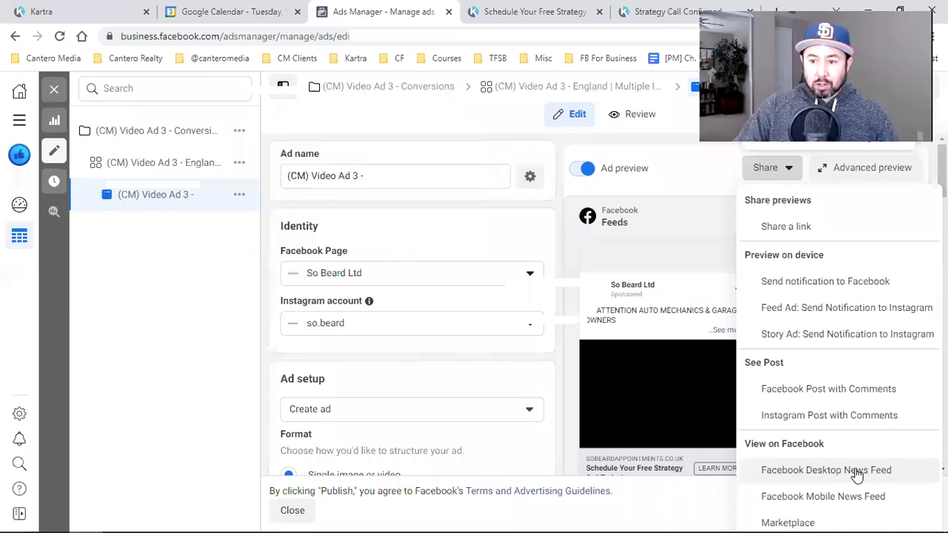
left_click(857, 475)
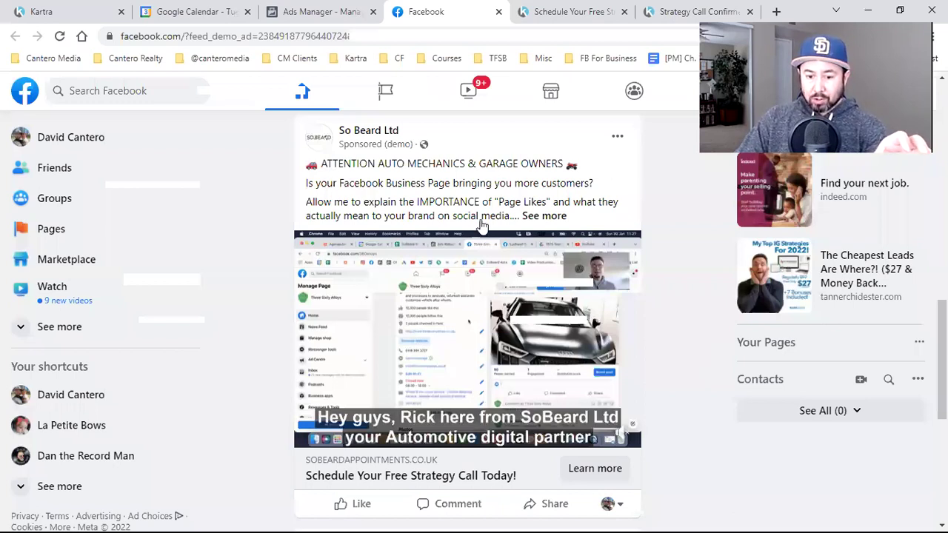
- Follow the previewed ad's Learn more link to inspect its landing page, and close both that page and the ad editor
scroll(606, 339, "down", 2)
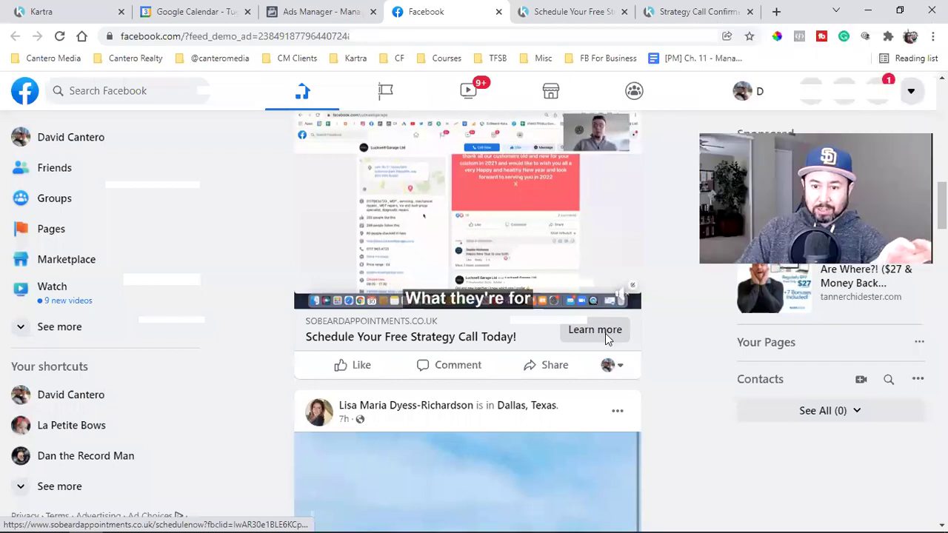
left_click(606, 339)
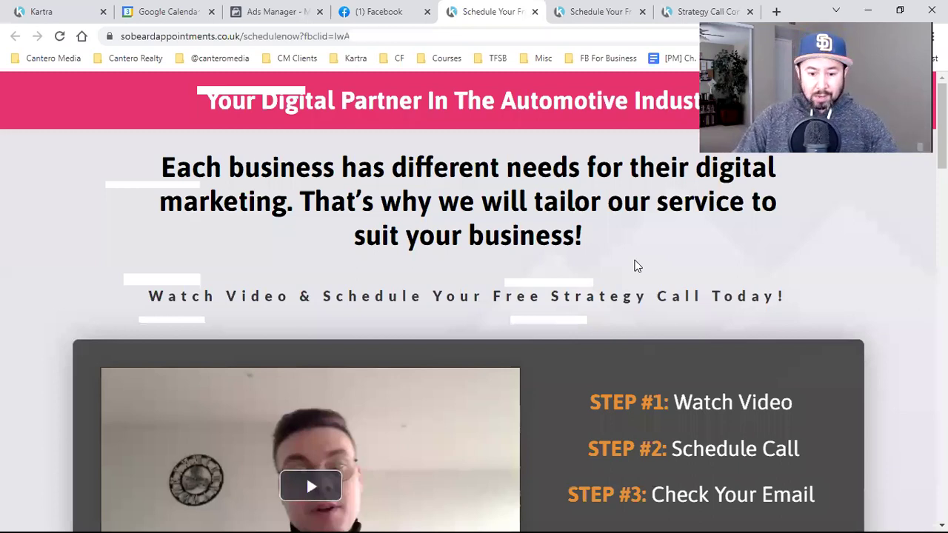
scroll(694, 417, "down", 3)
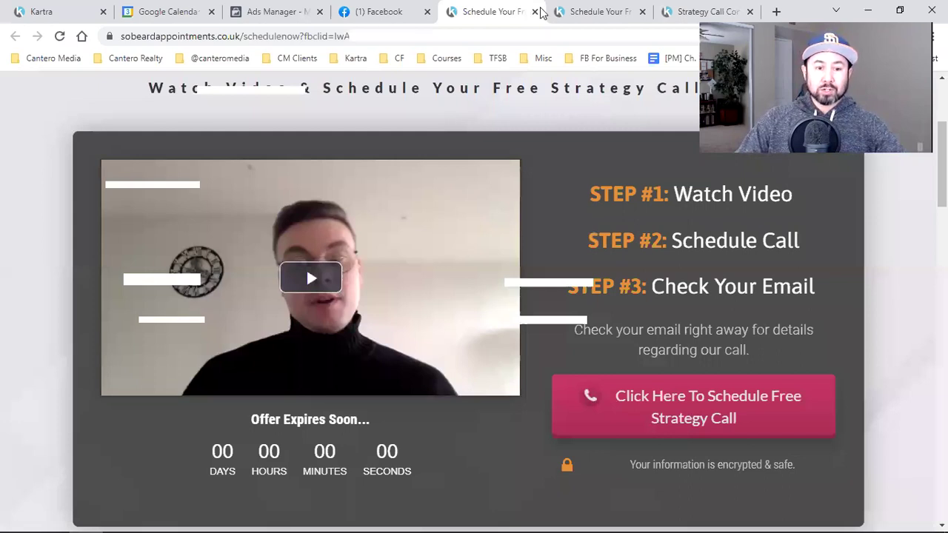
key("ctrl+w")
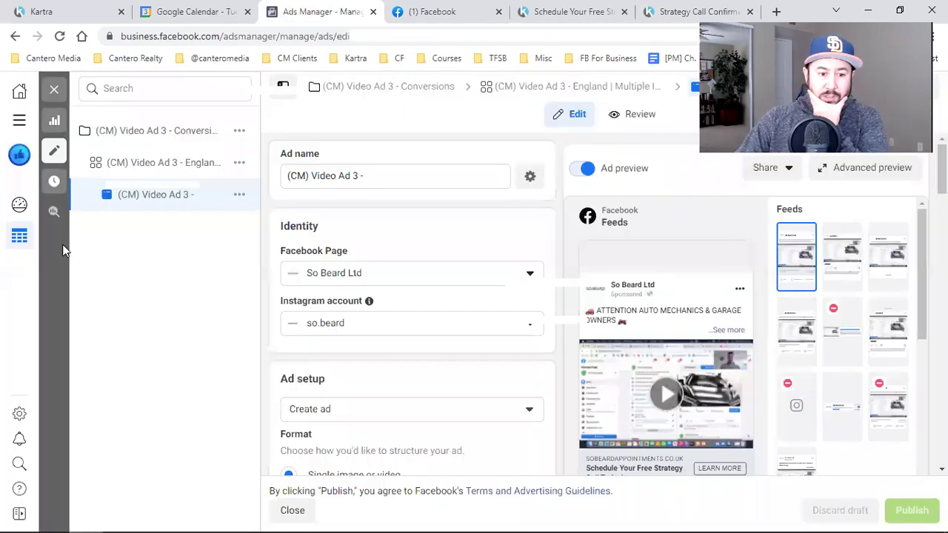
left_click(56, 88)
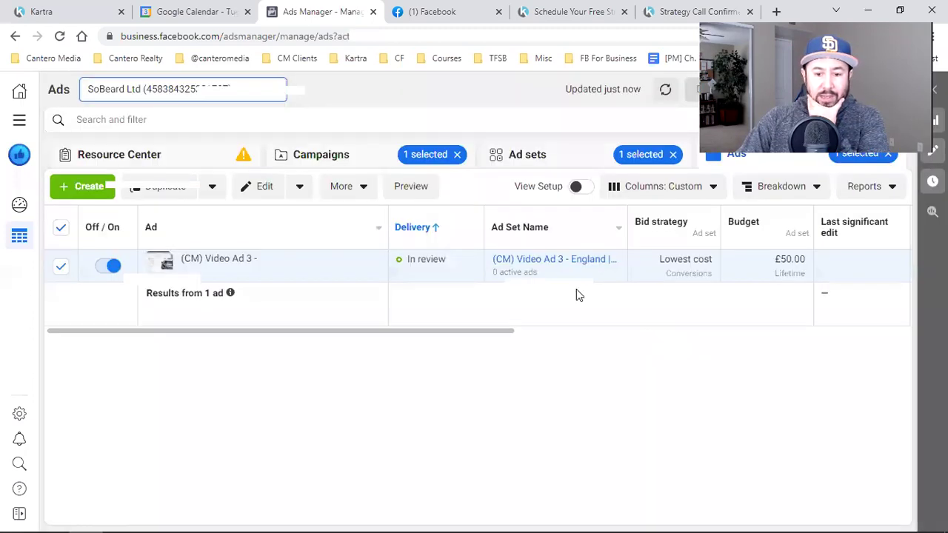